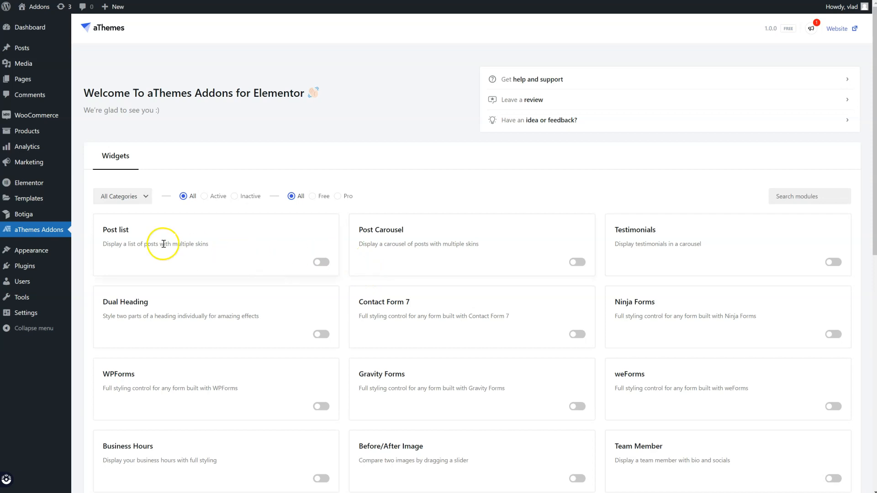
# Enable the Post list module and add a Post list widget to the empty page container
pyautogui.click(324, 265)
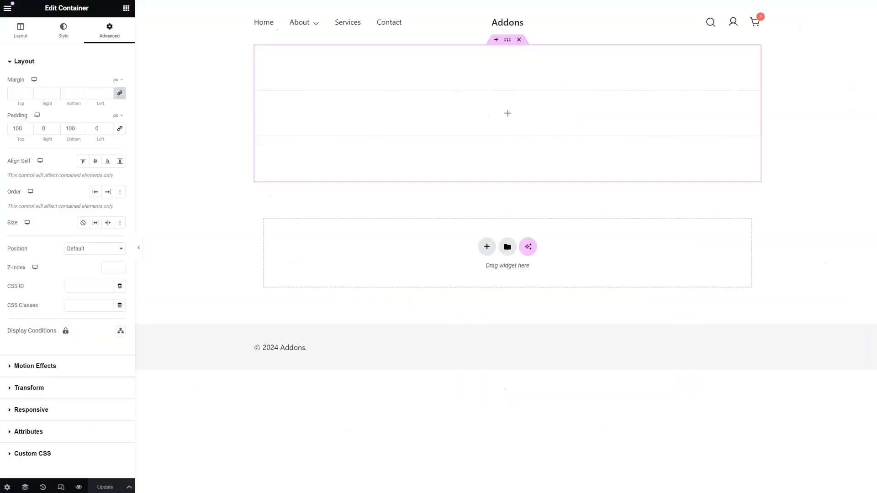
pyautogui.click(126, 8)
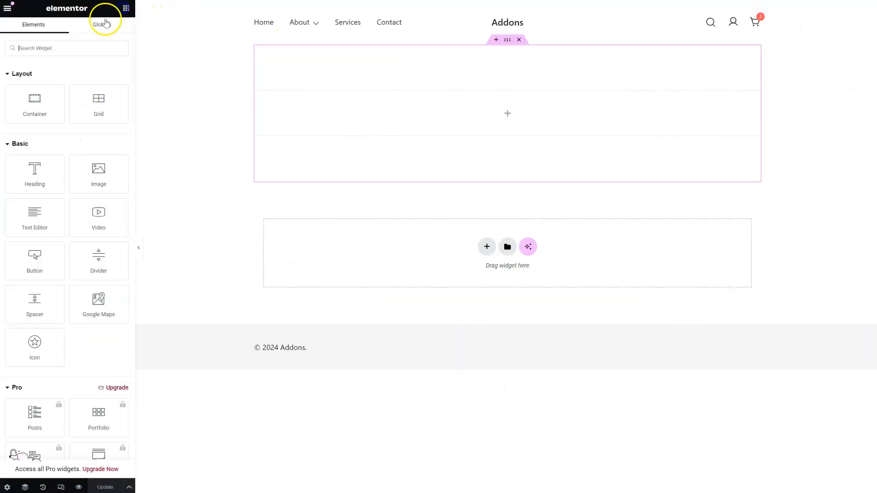
pyautogui.write('post')
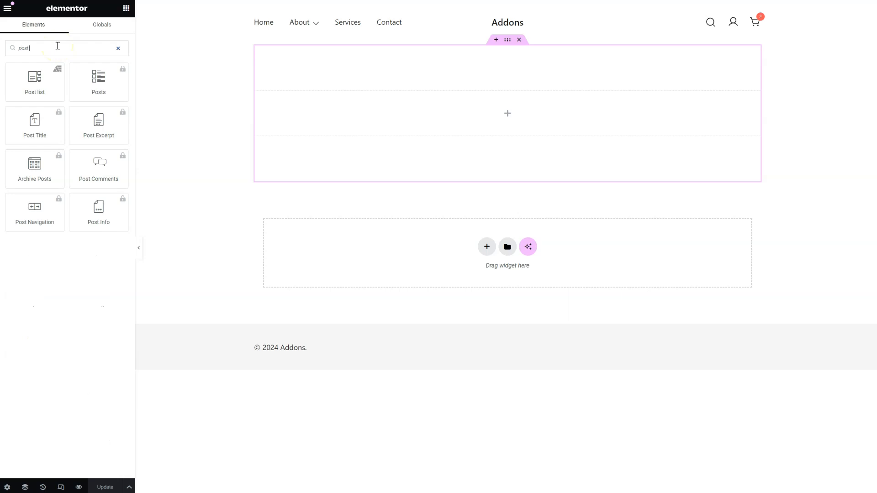
pyautogui.moveTo(49, 70); pyautogui.dragTo(399, 118)
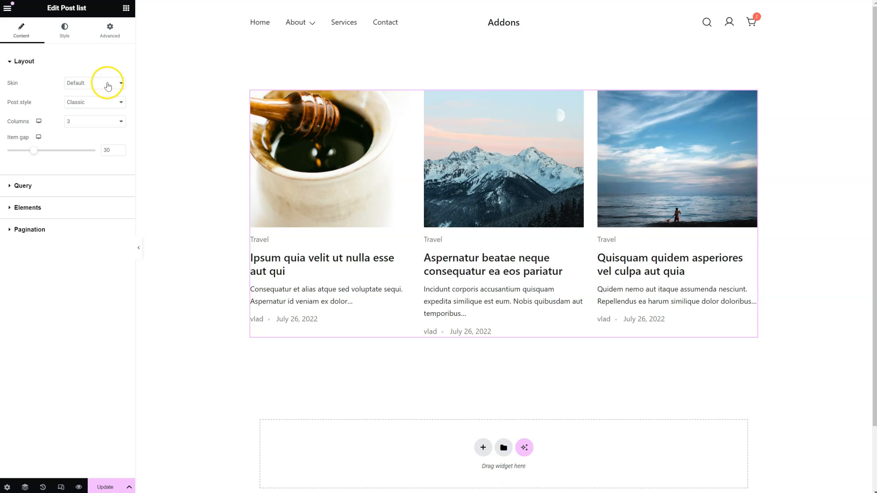
# Try the Banner, Modern and Title List skins on the post list and return it to the Default skin
pyautogui.click(108, 85)
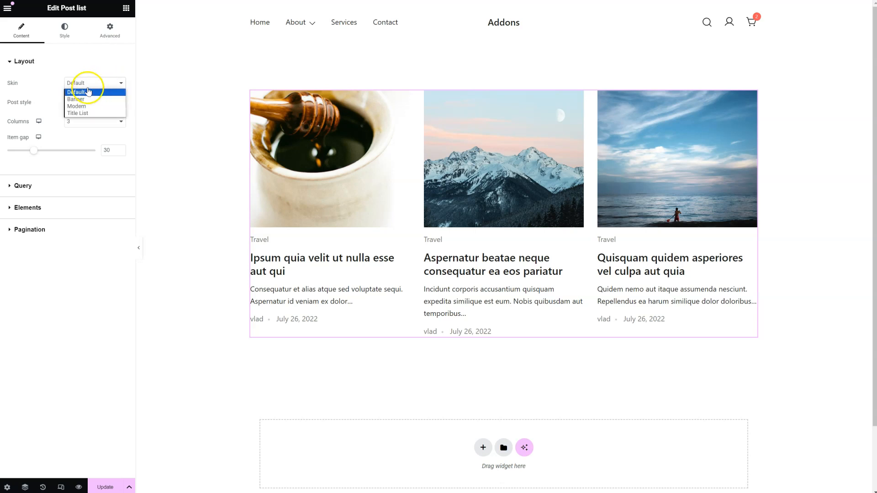
pyautogui.click(91, 98)
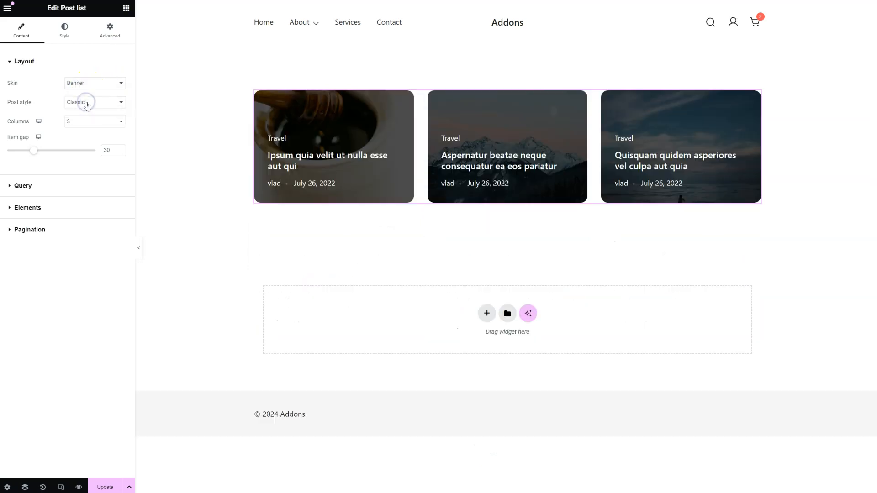
pyautogui.click(94, 84)
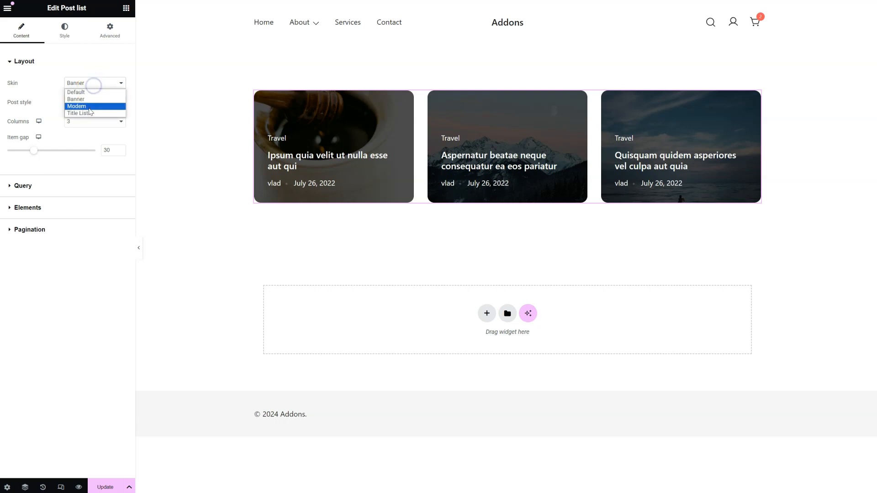
pyautogui.click(91, 105)
pyautogui.click(93, 87)
pyautogui.click(90, 112)
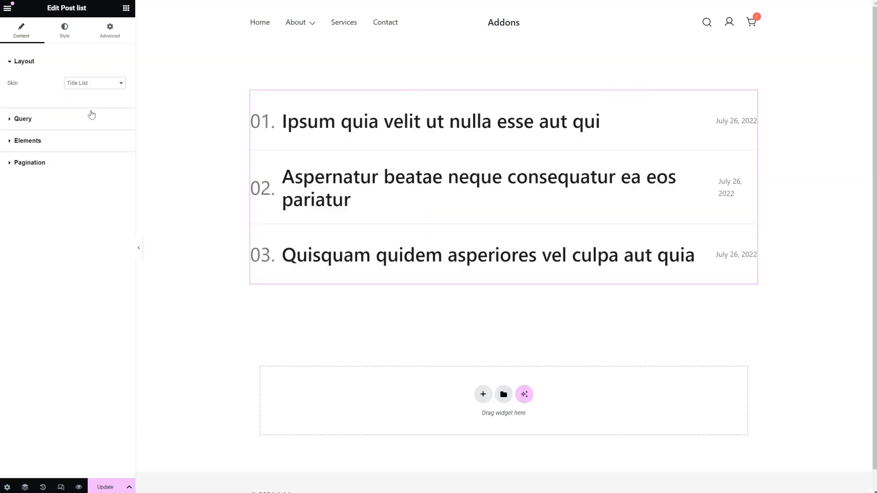
pyautogui.click(99, 88)
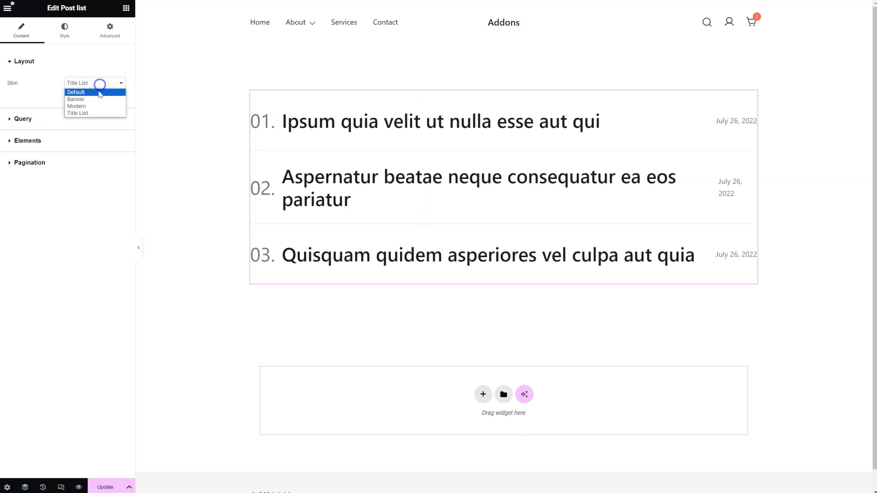
pyautogui.click(97, 91)
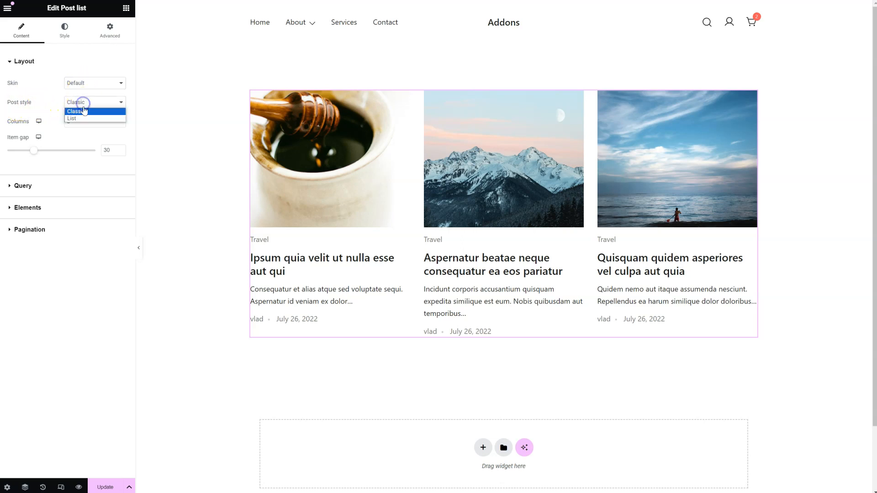
# Try the List post style on the widget and switch it back to Classic
pyautogui.click(80, 119)
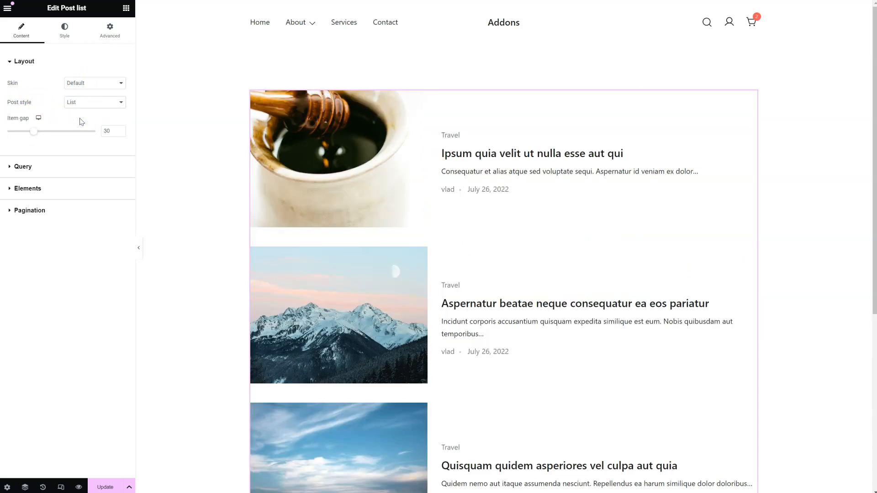
pyautogui.click(87, 108)
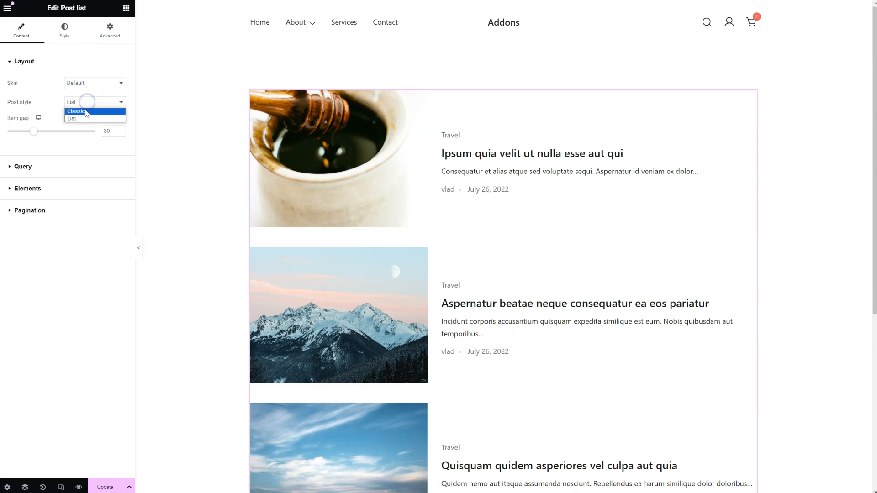
pyautogui.click(88, 110)
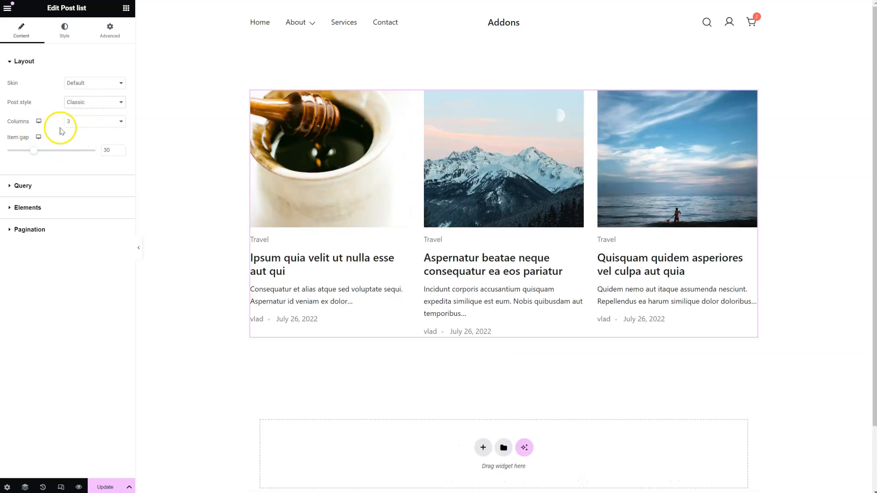
# Try two columns for the post list, restore three columns, and set the item gap to 32
pyautogui.click(86, 122)
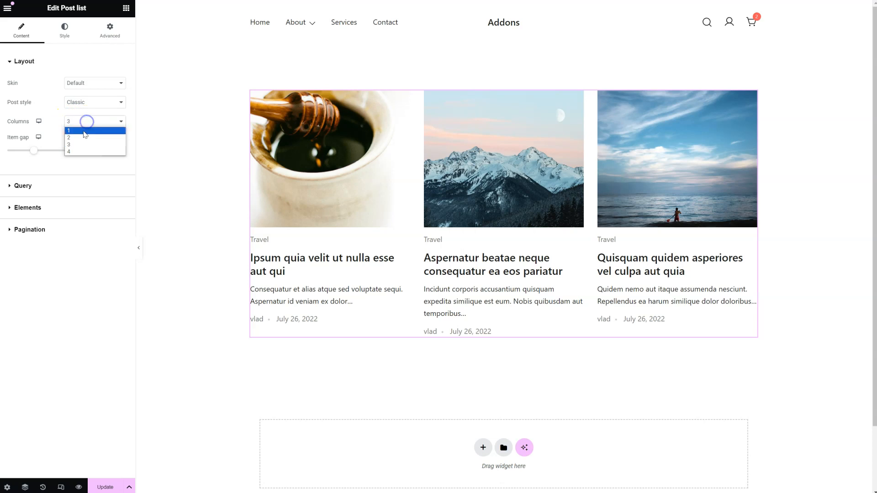
pyautogui.click(81, 138)
pyautogui.click(88, 126)
pyautogui.click(78, 146)
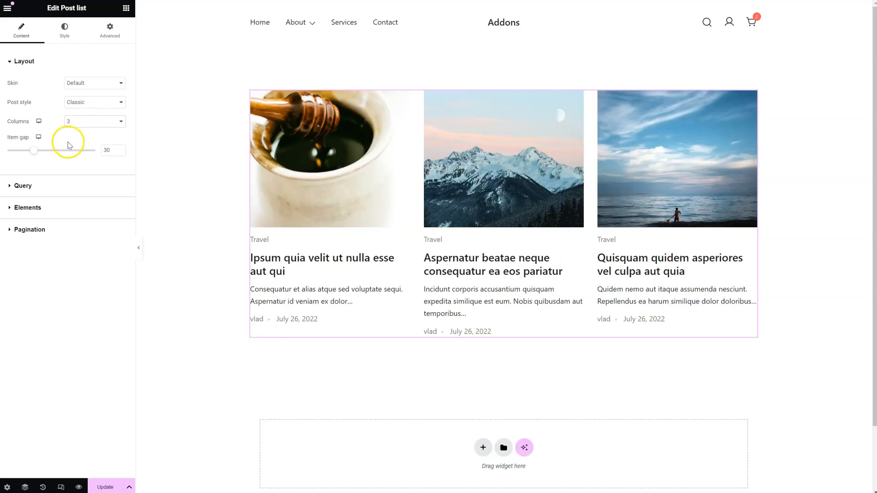
pyautogui.moveTo(34, 150)
pyautogui.mouseDown()
pyautogui.moveTo(55, 150)
pyautogui.moveTo(39, 149)
pyautogui.mouseUp()
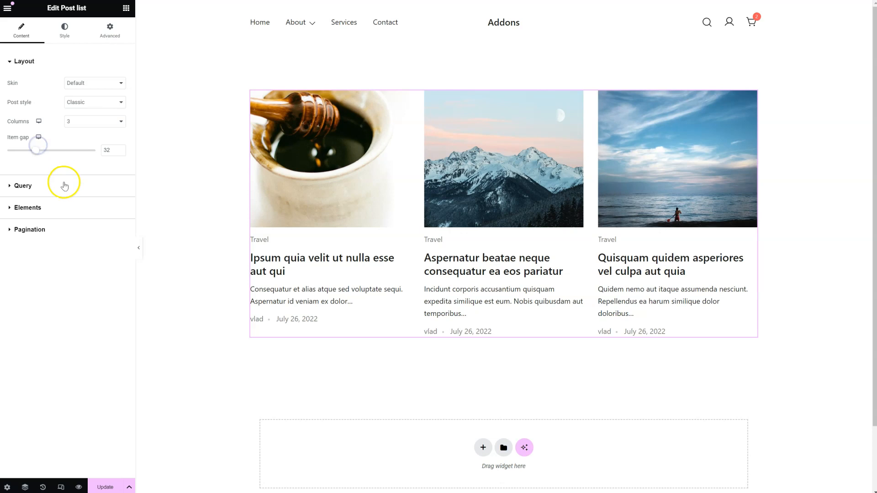
# Try Products and Pages as the query's post type and set it back to Posts
pyautogui.click(51, 186)
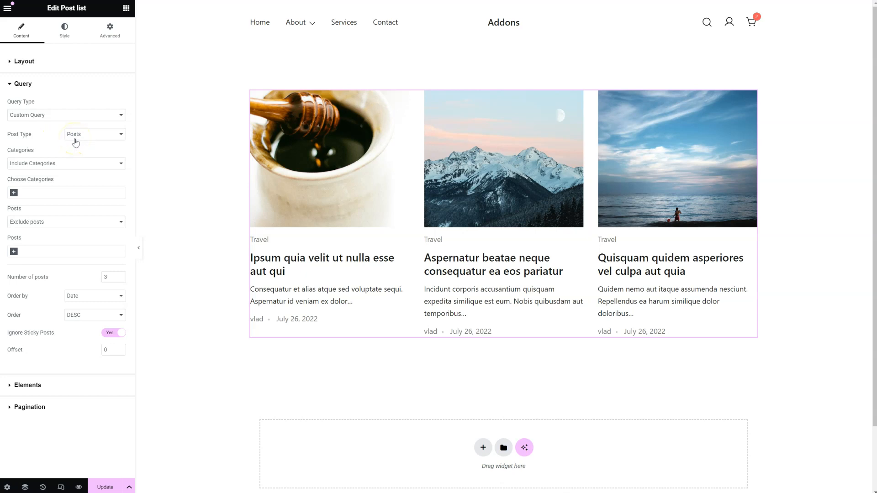
pyautogui.click(78, 137)
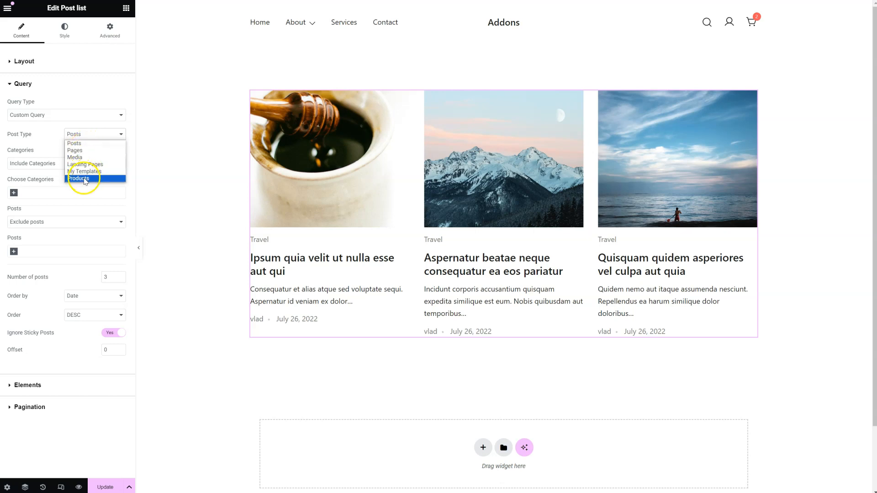
pyautogui.click(87, 179)
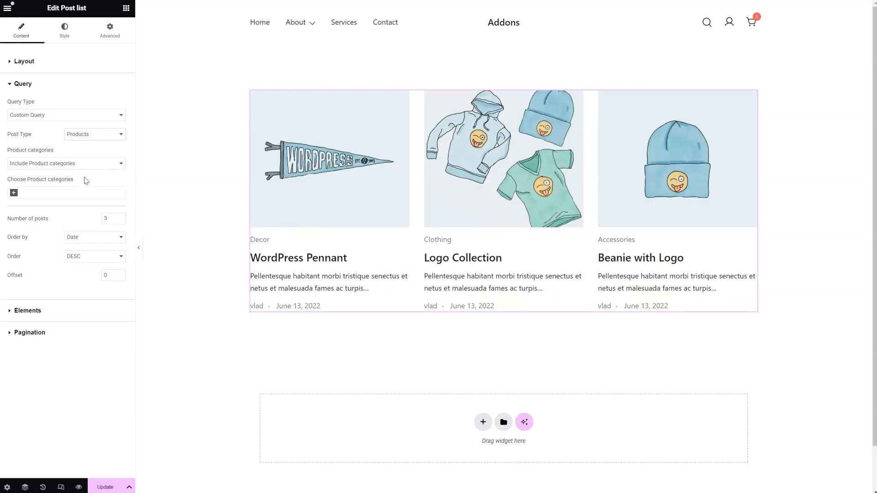
pyautogui.click(90, 136)
pyautogui.click(92, 147)
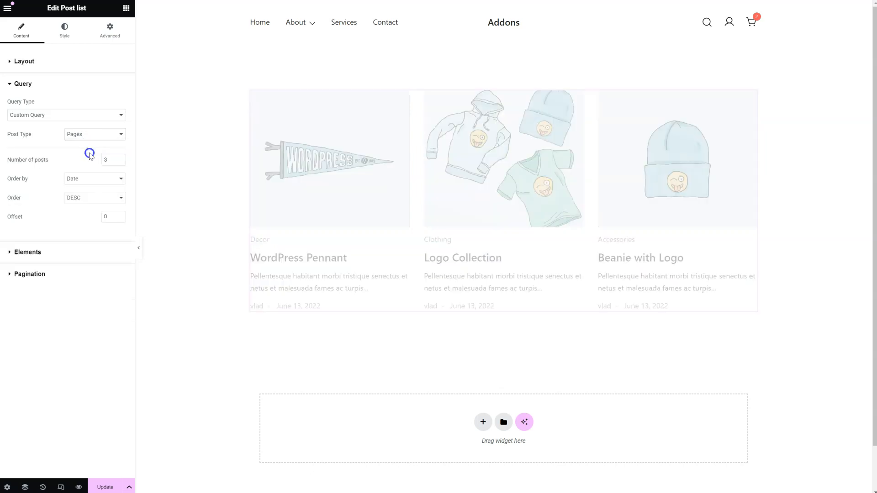
pyautogui.click(92, 135)
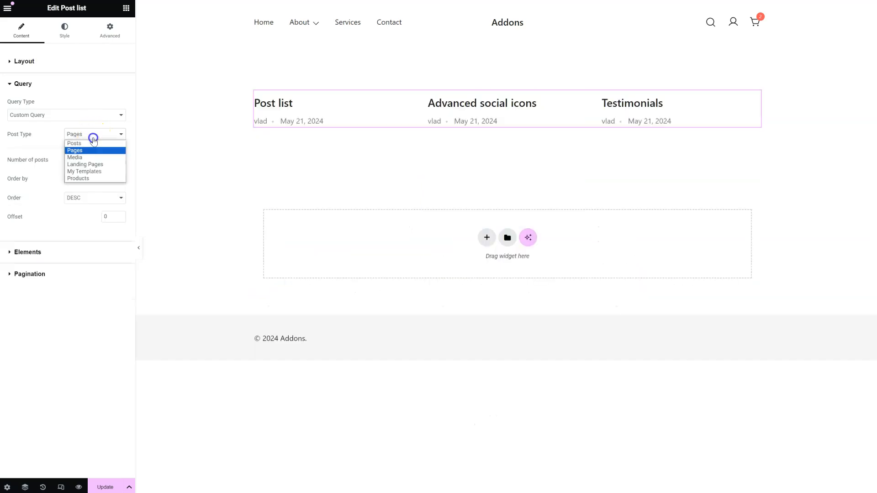
pyautogui.click(87, 144)
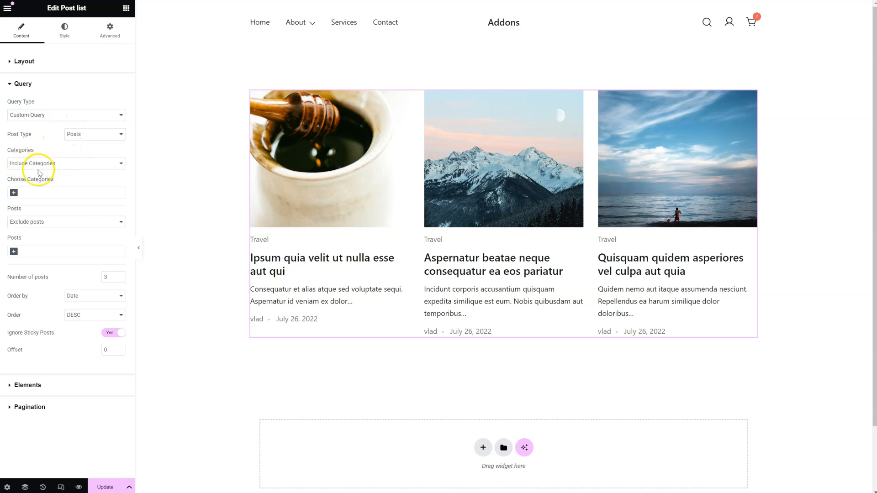
# Examine the query's options for including or excluding categories and posts, including the selectable categories
pyautogui.click(50, 164)
pyautogui.click(51, 173)
pyautogui.click(47, 191)
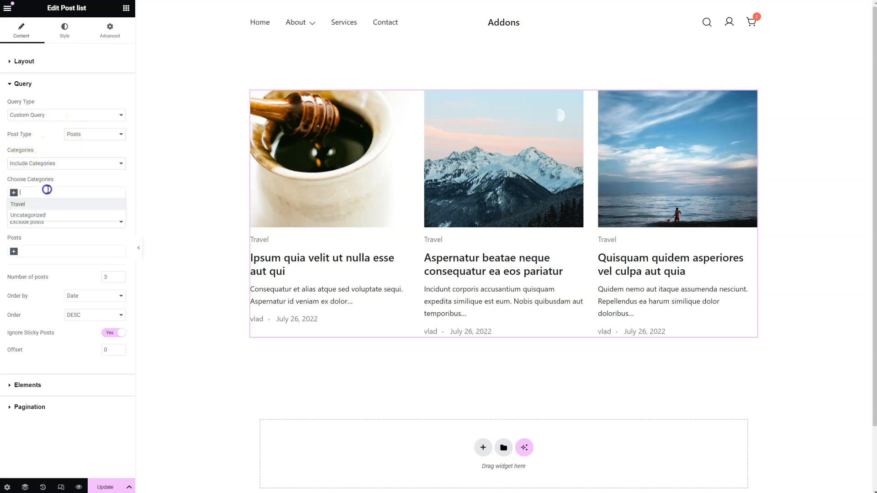
pyautogui.click(50, 189)
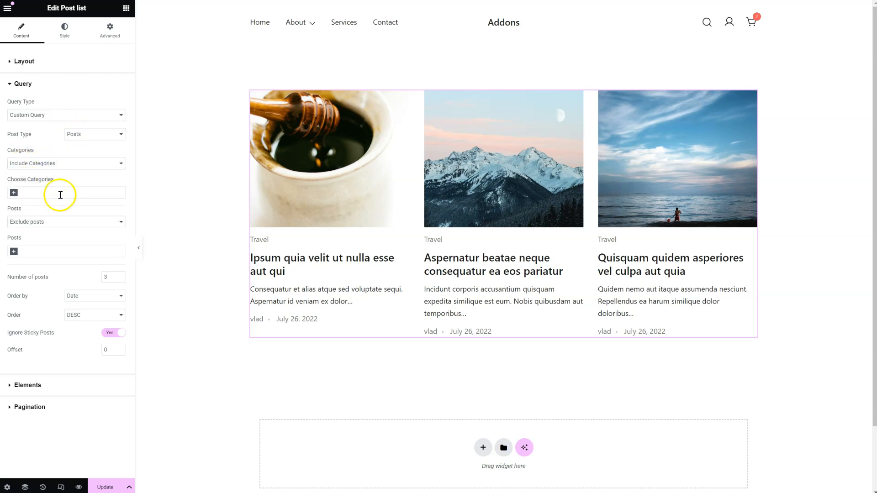
pyautogui.click(46, 223)
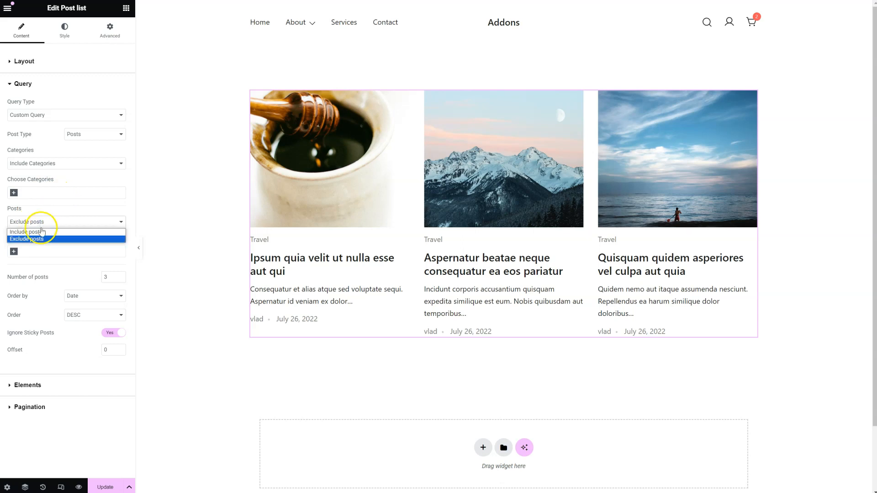
pyautogui.click(64, 214)
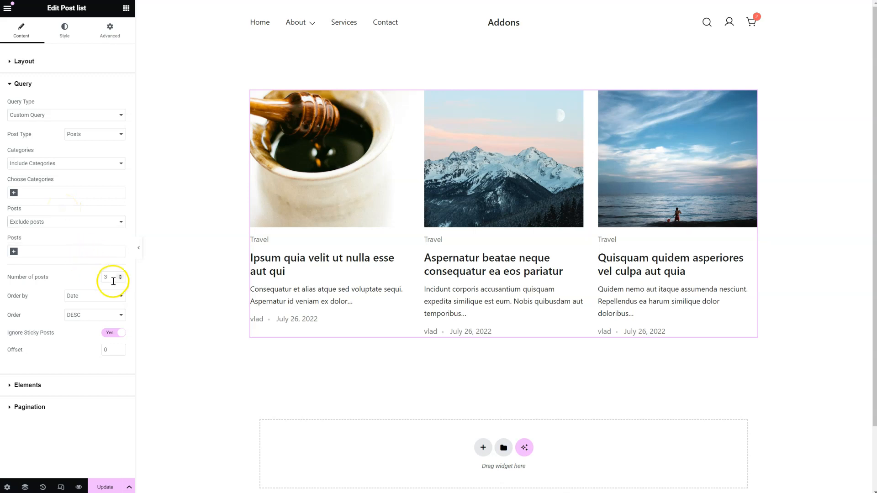
# Set the number of posts in the query to 6 and check the resulting grid
pyautogui.click(120, 276)
pyautogui.click(120, 276)
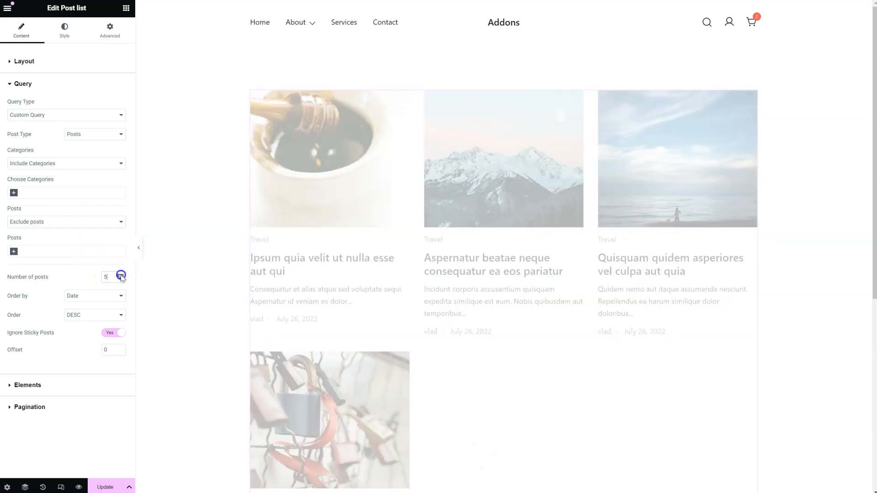
pyautogui.click(121, 276)
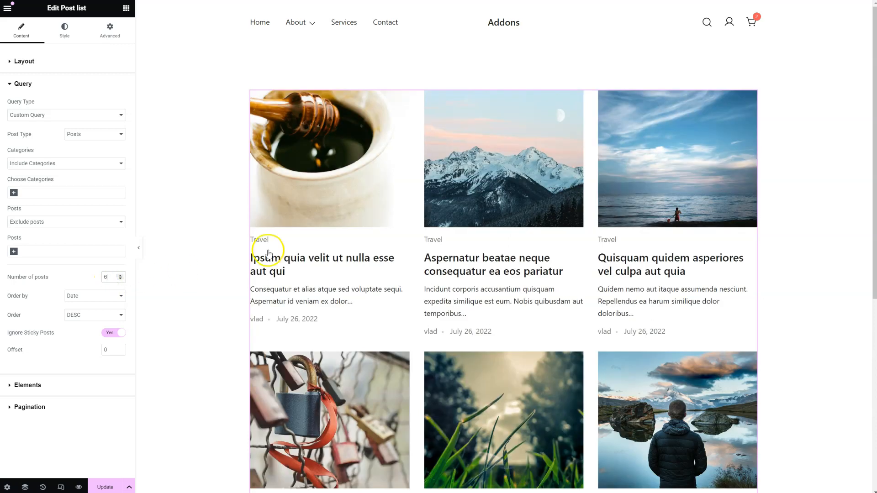
pyautogui.scroll(-3, 275, 255)
pyautogui.scroll(2, 276, 254)
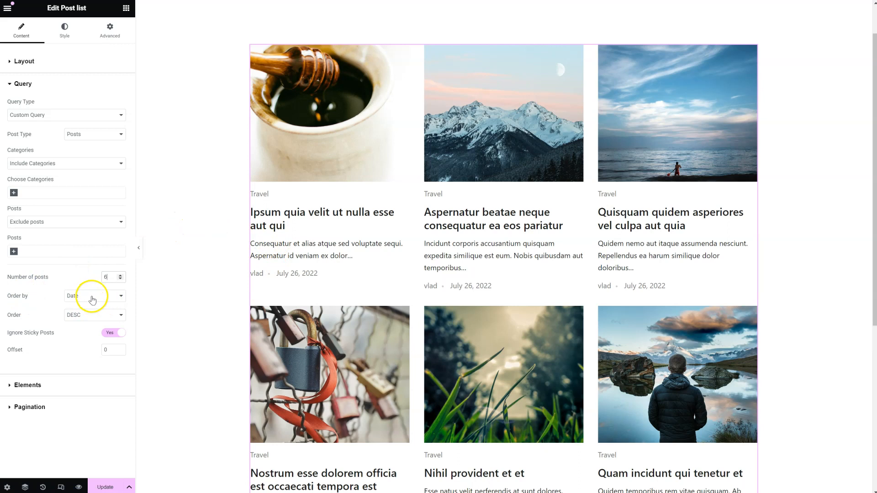
# Review the Order by options and the Ignore Sticky Posts setting of the query
pyautogui.click(93, 297)
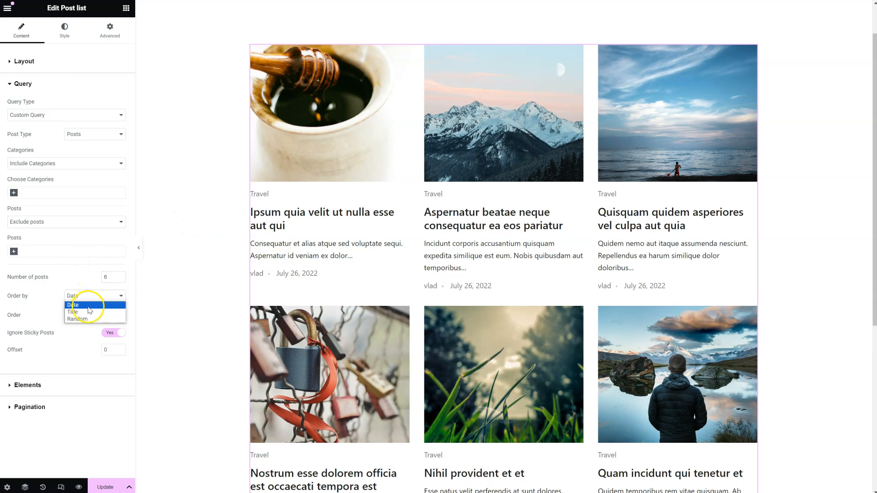
pyautogui.click(54, 309)
pyautogui.click(108, 334)
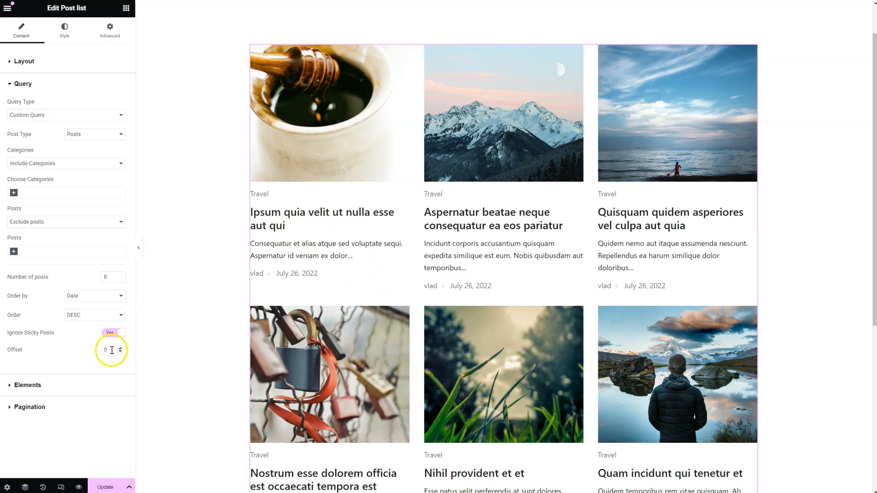
# Try a query offset of 1 and restore it to 0
pyautogui.moveTo(114, 350); pyautogui.dragTo(74, 351)
pyautogui.write('1')
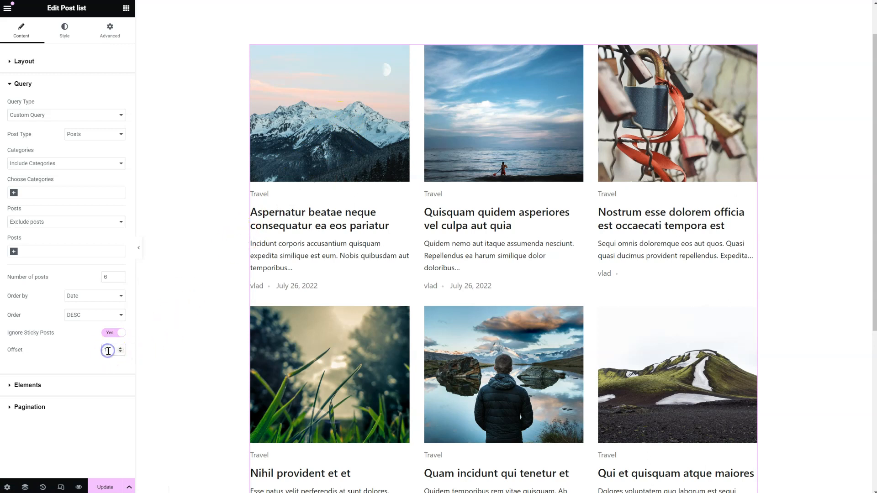
pyautogui.write('0')
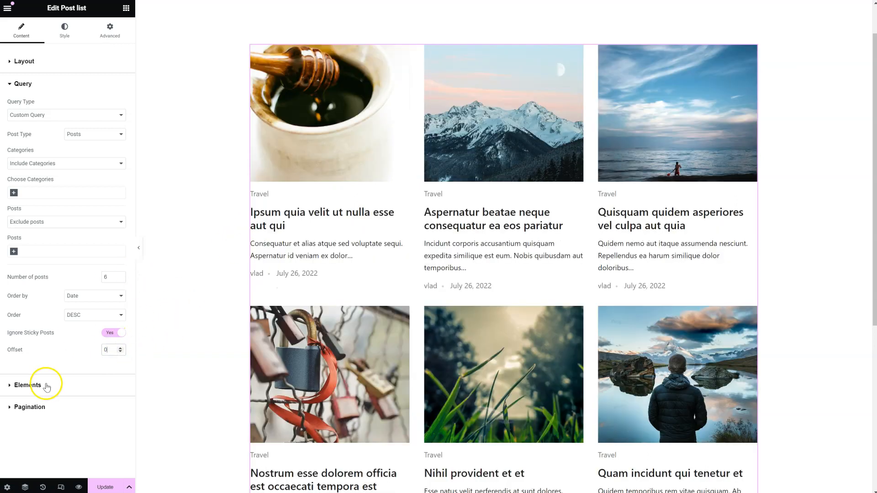
# In the Elements settings, set the post title tag to H3 and align the titles left
pyautogui.click(28, 385)
pyautogui.scroll(-2, 67, 352)
pyautogui.scroll(2, 68, 353)
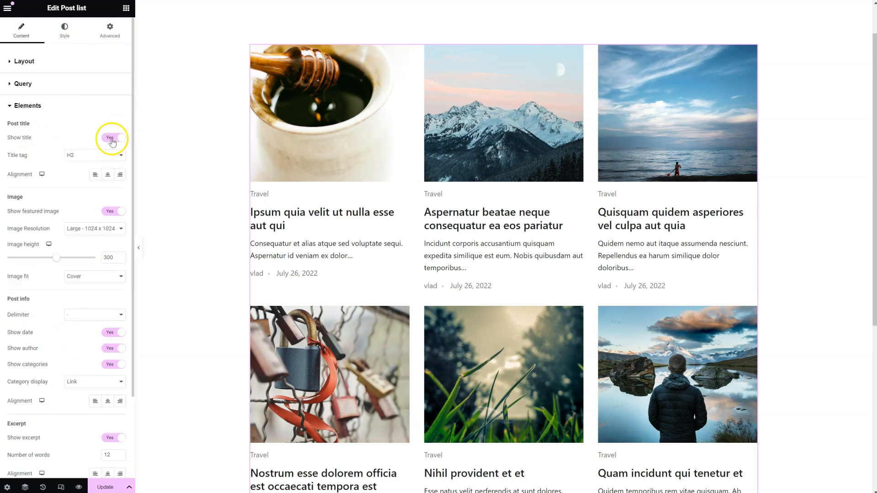
pyautogui.click(87, 156)
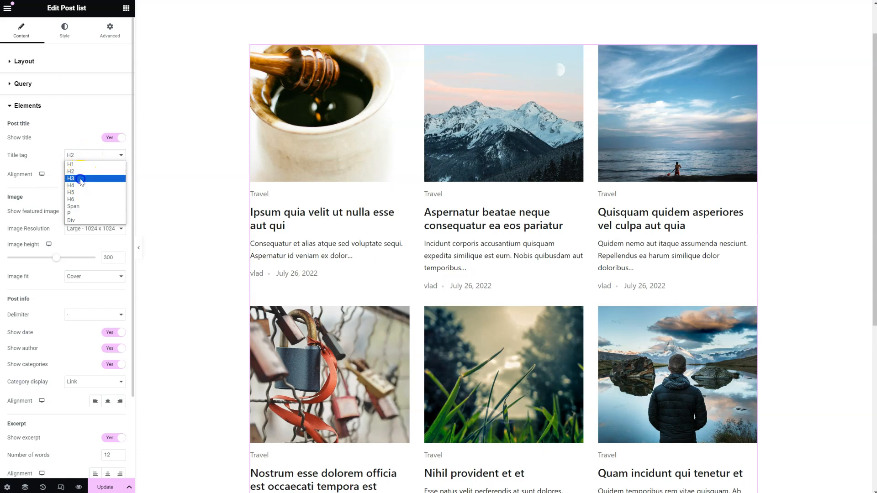
pyautogui.click(82, 178)
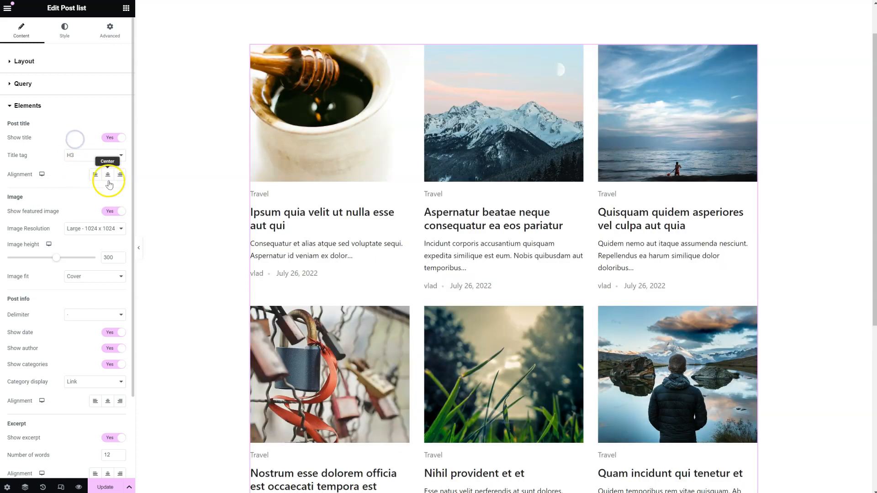
pyautogui.click(108, 174)
pyautogui.click(92, 175)
# Hide the featured images and show them again, and set the image height to 284
pyautogui.scroll(-1, 91, 178)
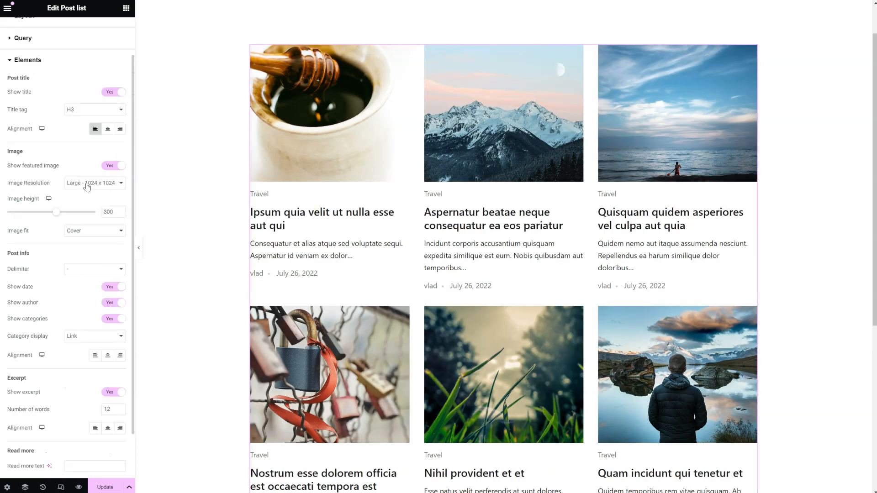
pyautogui.click(110, 166)
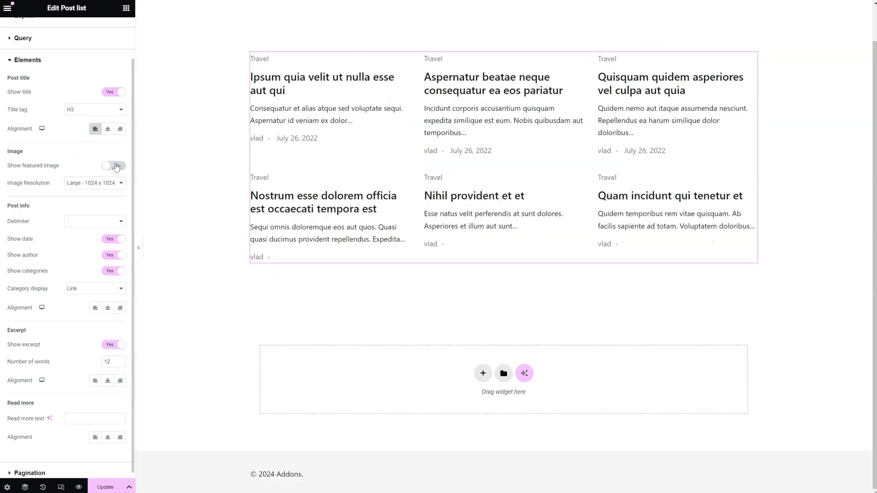
pyautogui.click(116, 167)
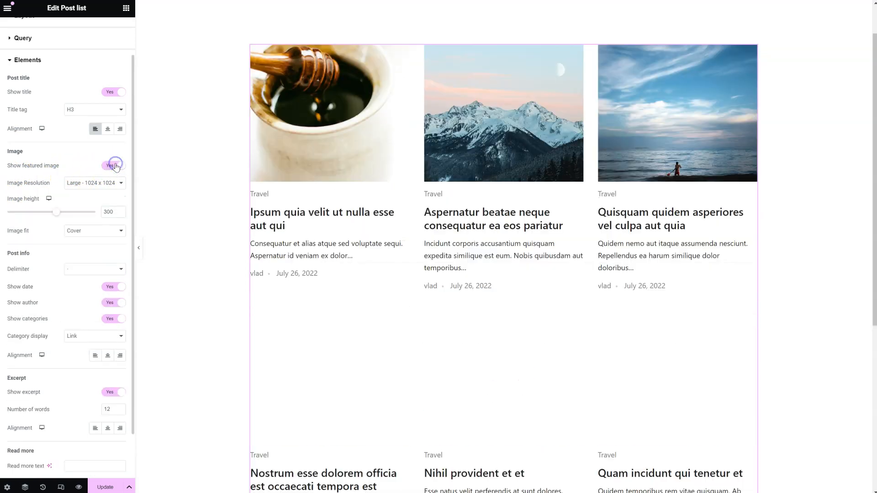
pyautogui.moveTo(59, 212)
pyautogui.mouseDown()
pyautogui.moveTo(69, 217)
pyautogui.moveTo(49, 214)
pyautogui.moveTo(84, 217)
pyautogui.moveTo(53, 216)
pyautogui.mouseUp()
# Try the Contain image fit for the featured images and restore Cover
pyautogui.click(83, 231)
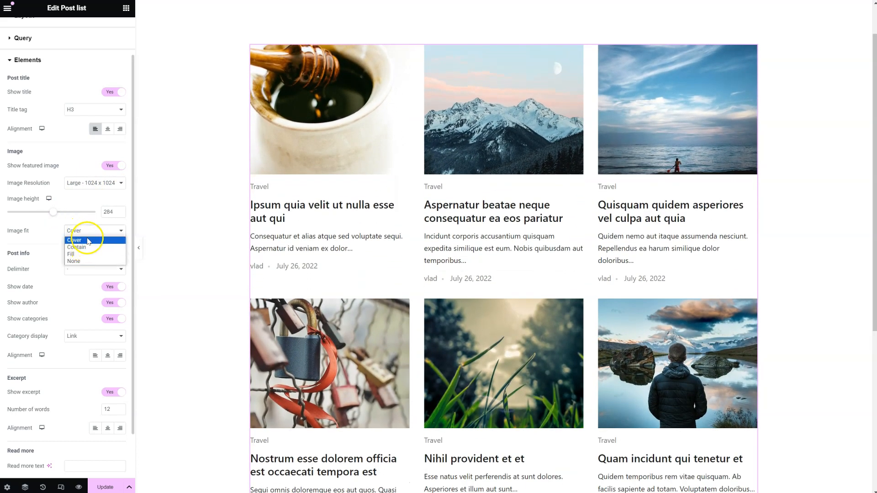
pyautogui.click(101, 247)
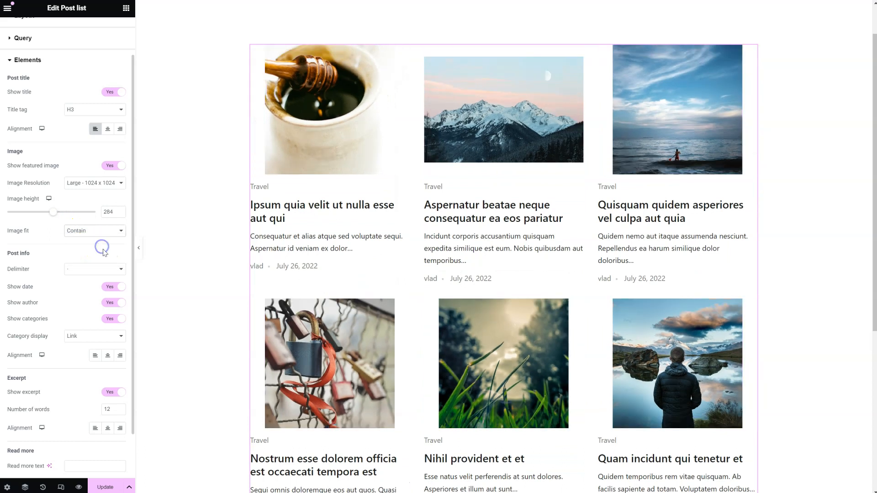
pyautogui.click(96, 231)
pyautogui.click(89, 240)
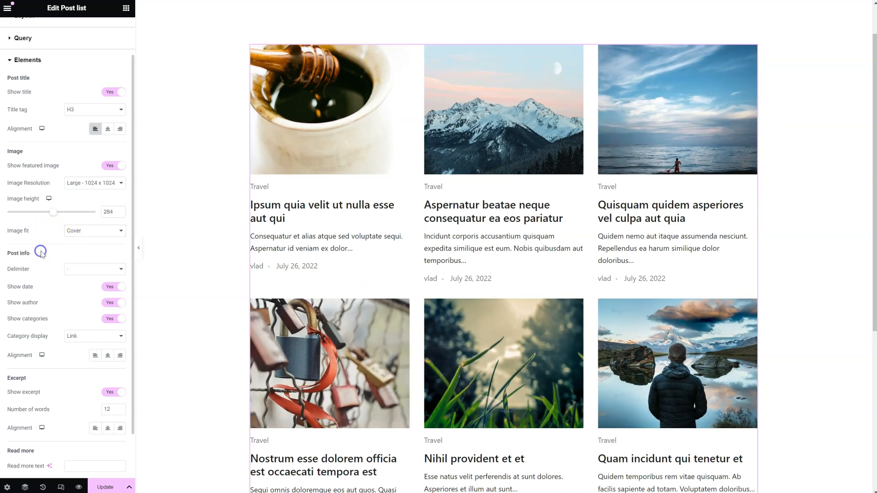
# Try the vertical bar and another delimiter for the post info and restore the dash delimiter
pyautogui.scroll(-1, 41, 249)
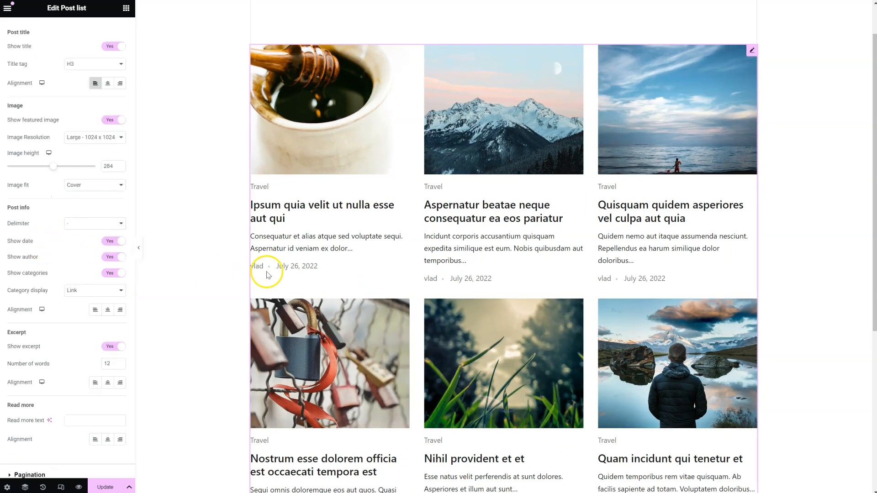
pyautogui.click(98, 223)
pyautogui.click(79, 247)
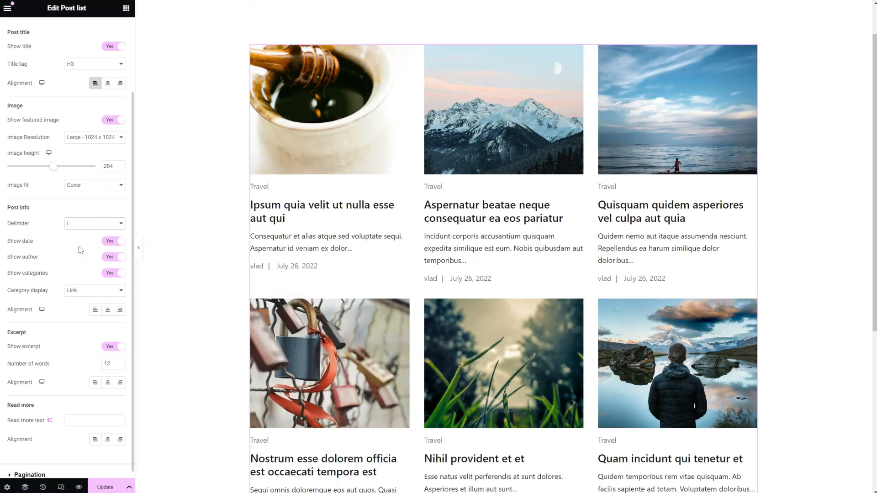
pyautogui.click(84, 230)
pyautogui.click(79, 250)
pyautogui.click(86, 222)
pyautogui.click(83, 240)
# Try displaying the post categories as a Label
pyautogui.scroll(-1, 53, 258)
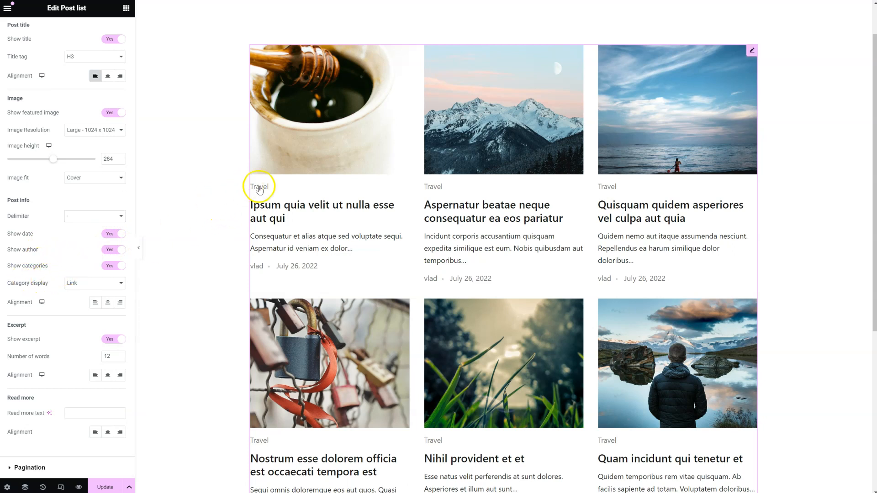
pyautogui.click(97, 285)
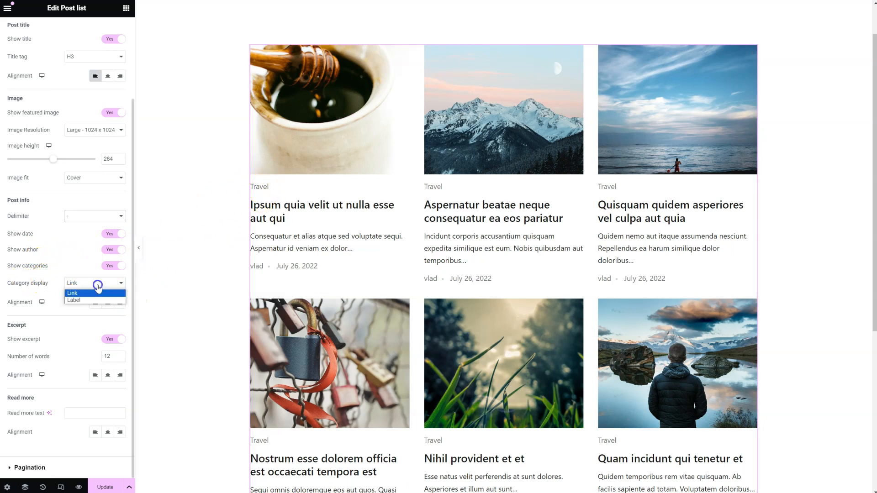
pyautogui.click(82, 300)
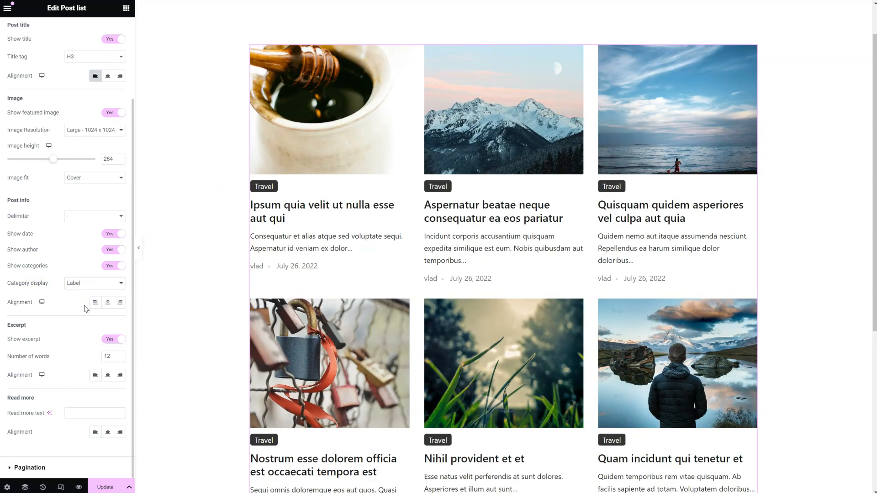
pyautogui.click(90, 284)
pyautogui.click(89, 283)
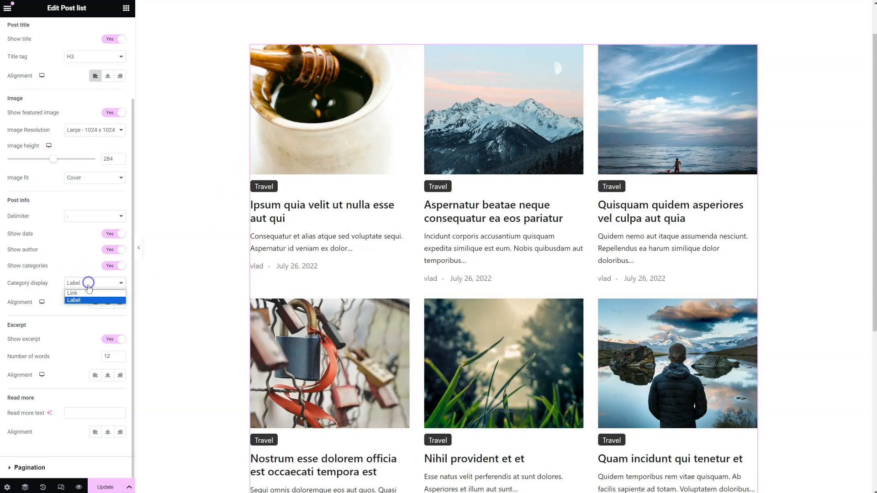
pyautogui.click(82, 300)
# Compare centered and left alignment for the post info, keep it left, and set the category display back to Link
pyautogui.click(107, 303)
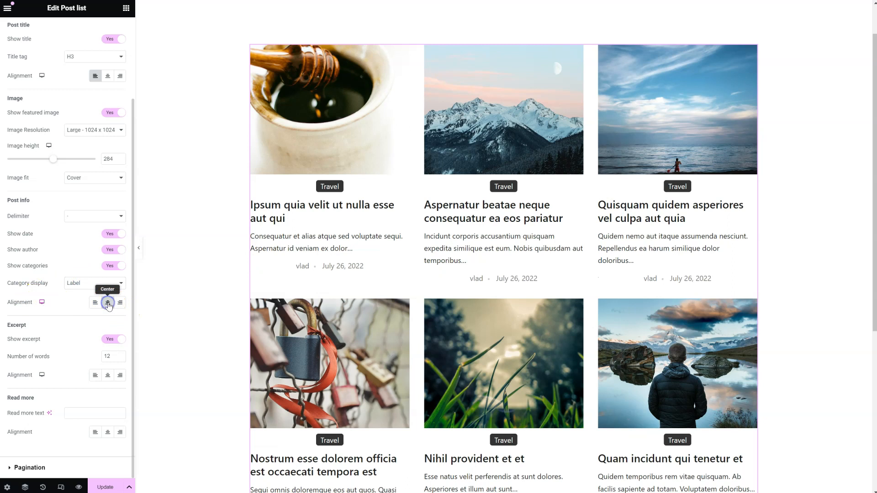
pyautogui.click(95, 303)
pyautogui.click(108, 304)
pyautogui.click(94, 302)
pyautogui.click(108, 304)
pyautogui.click(95, 302)
pyautogui.click(91, 284)
pyautogui.click(88, 293)
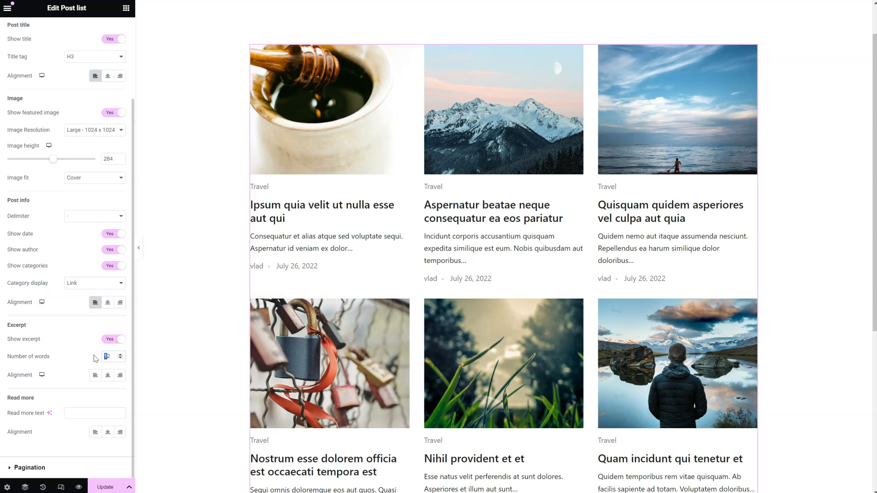
# Set the number of words in the excerpt to 22
pyautogui.write('2')
pyautogui.click(80, 356)
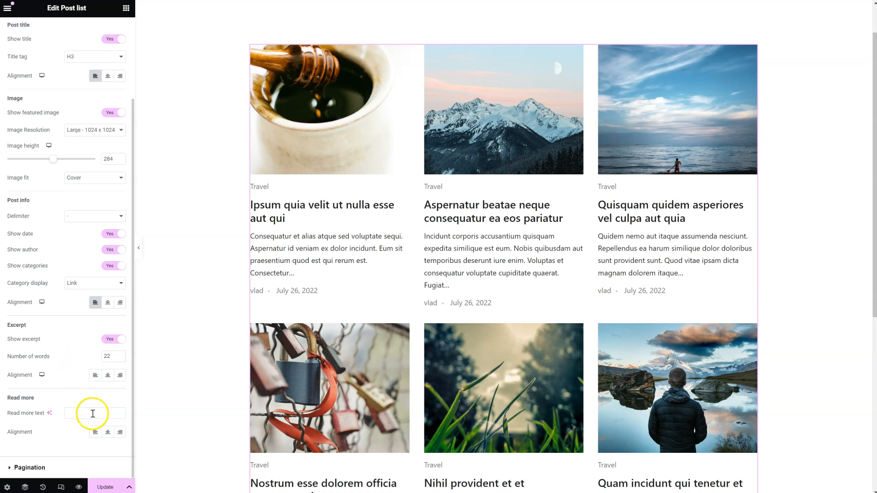
# Set the read more text to "Continue reading" and align its button left after trying centered alignment
pyautogui.write('C')
pyautogui.click(76, 412)
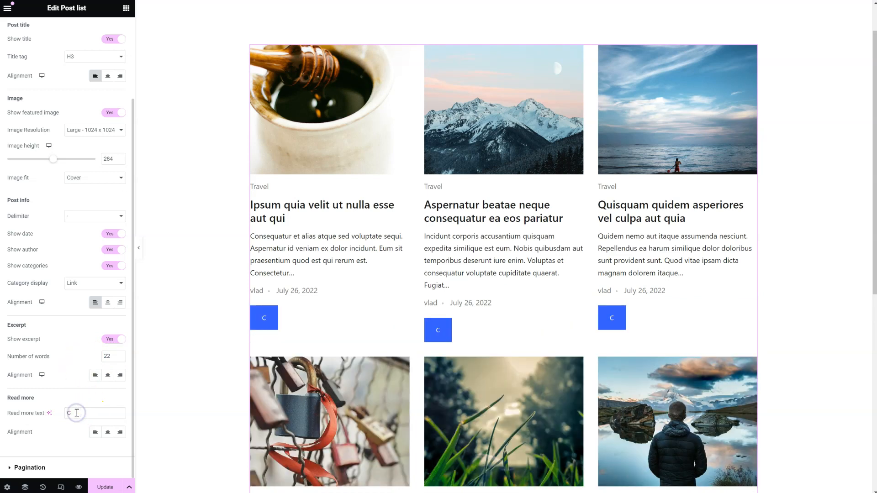
pyautogui.write('ontinue reading')
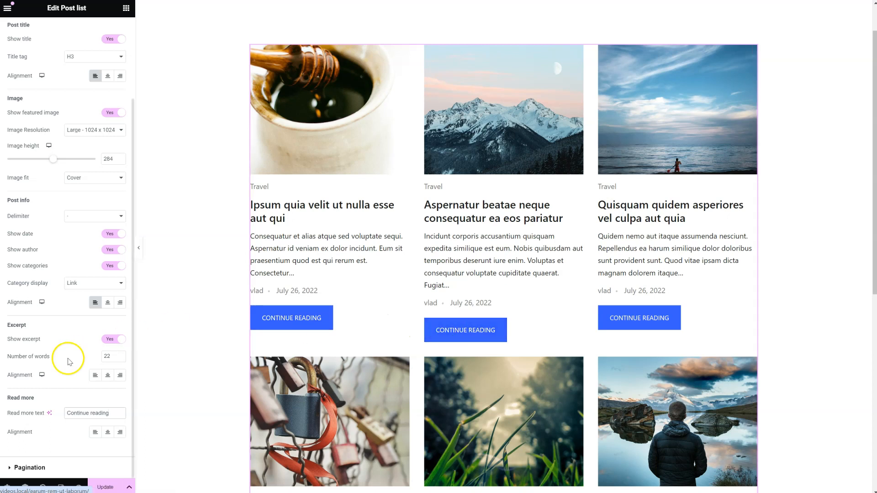
pyautogui.click(107, 432)
pyautogui.click(95, 432)
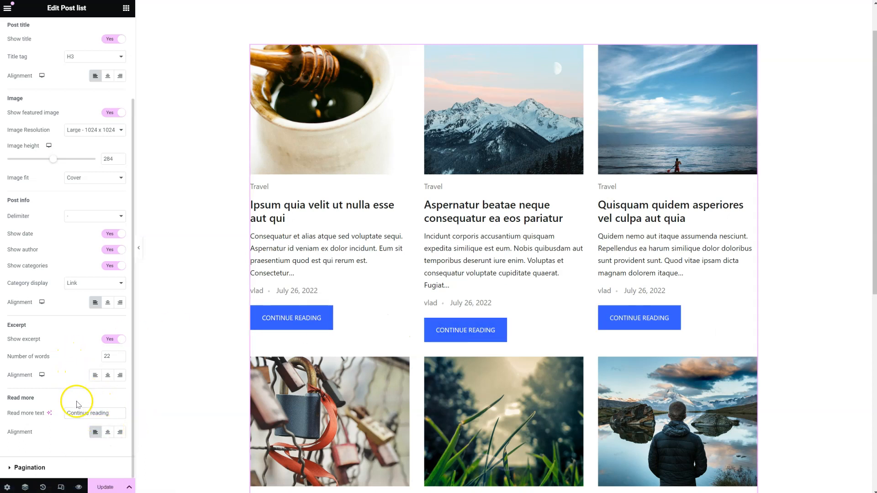
# Enable pagination for the post list and check the page links below the grid
pyautogui.click(38, 467)
pyautogui.click(114, 154)
pyautogui.scroll(-3, 345, 288)
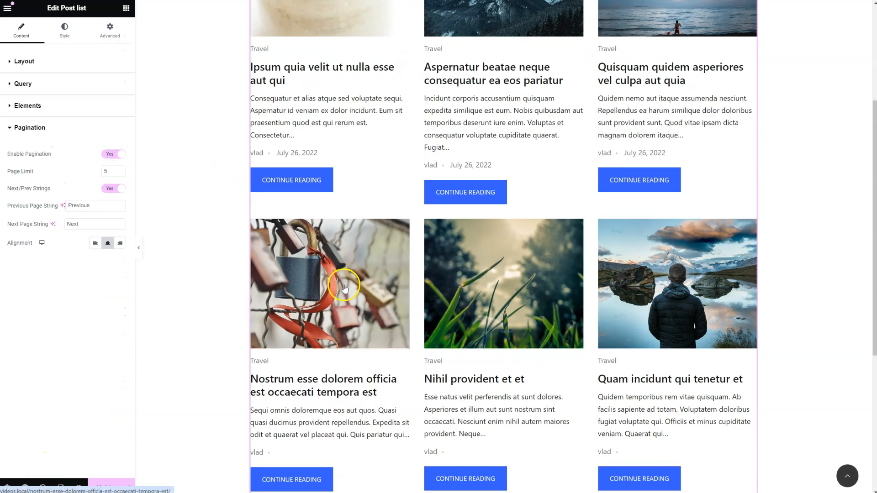
pyautogui.scroll(-3, 345, 287)
pyautogui.scroll(1, 284, 348)
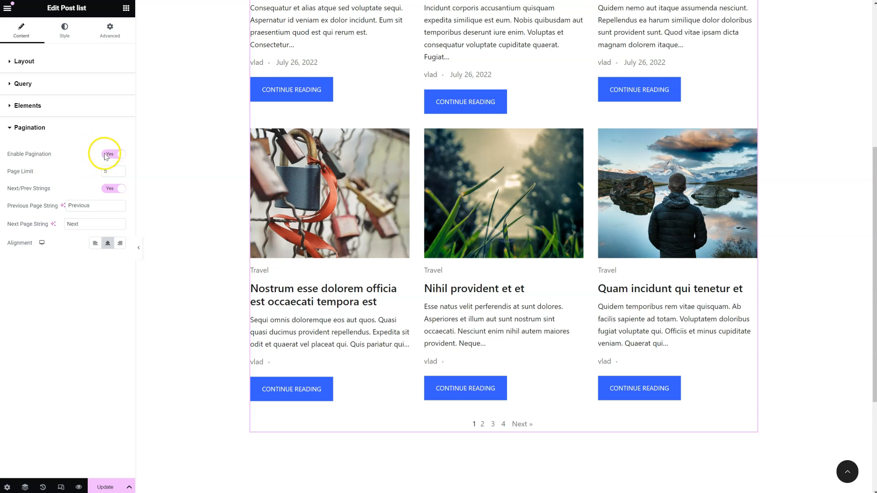
pyautogui.scroll(3, 279, 292)
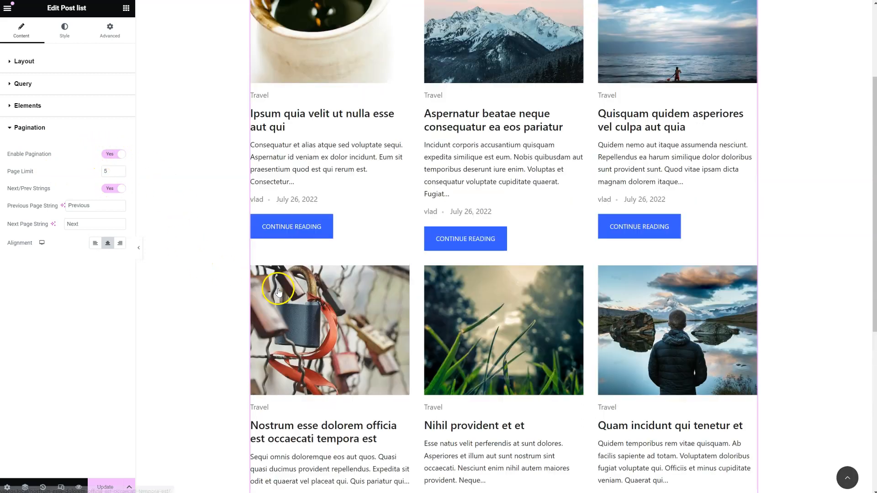
pyautogui.scroll(3, 279, 292)
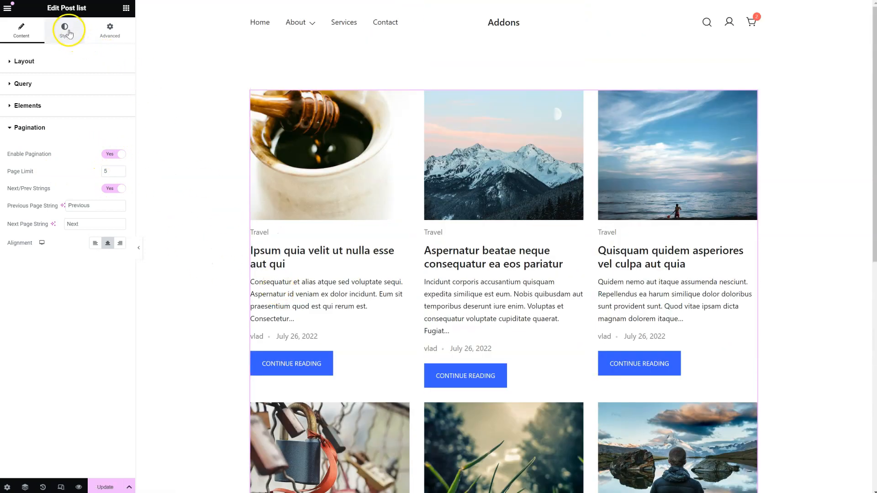
# In the card style settings, set the padding to 30 px on all sides
pyautogui.click(64, 36)
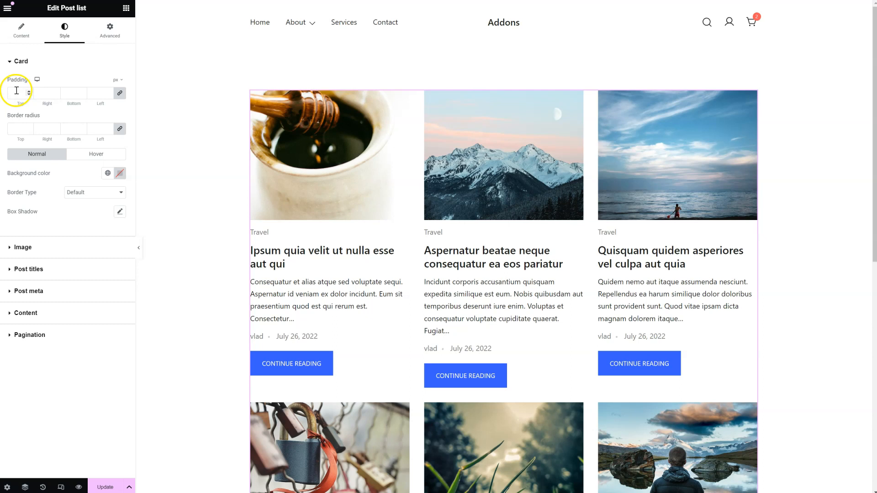
pyautogui.click(16, 90)
pyautogui.write('30')
pyautogui.click(23, 123)
# Set the card background color to light gray #E6E6E6 and the border radius to 30 on all corners
pyautogui.click(120, 173)
pyautogui.click(67, 215)
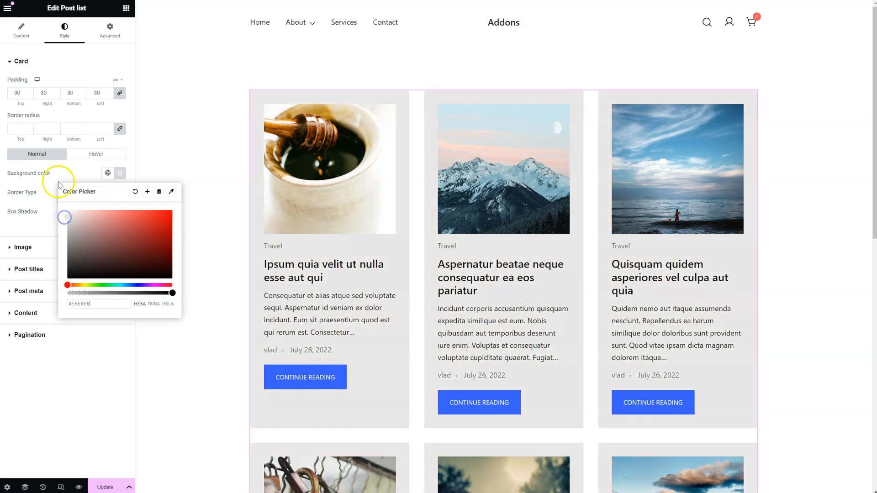
pyautogui.click(18, 128)
pyautogui.write('30')
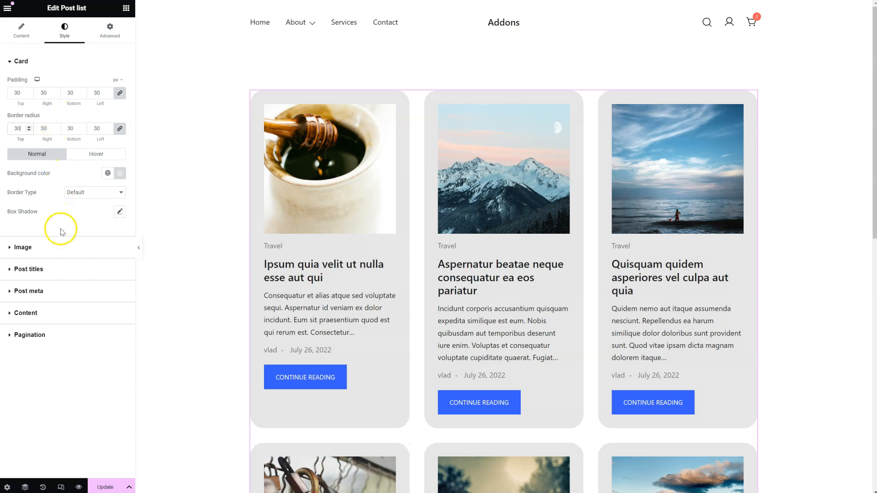
# Set the card's background hover color to the slightly darker gray #D8D8D8 and check it on a card
pyautogui.click(92, 155)
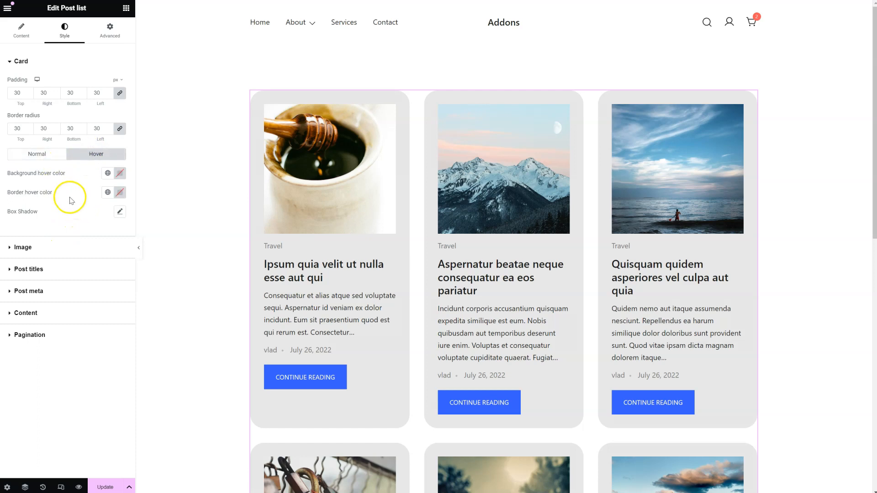
pyautogui.click(120, 174)
pyautogui.click(75, 222)
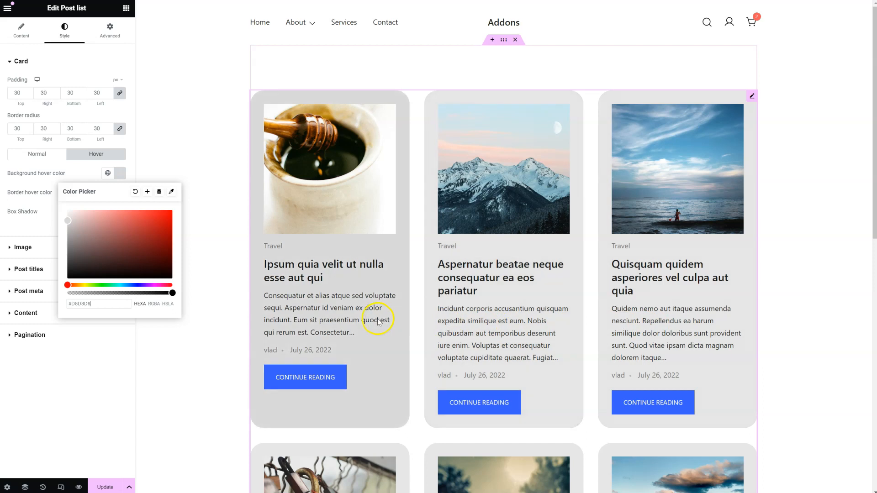
pyautogui.click(36, 227)
# Set the spacing in the image style settings to 14
pyautogui.click(36, 246)
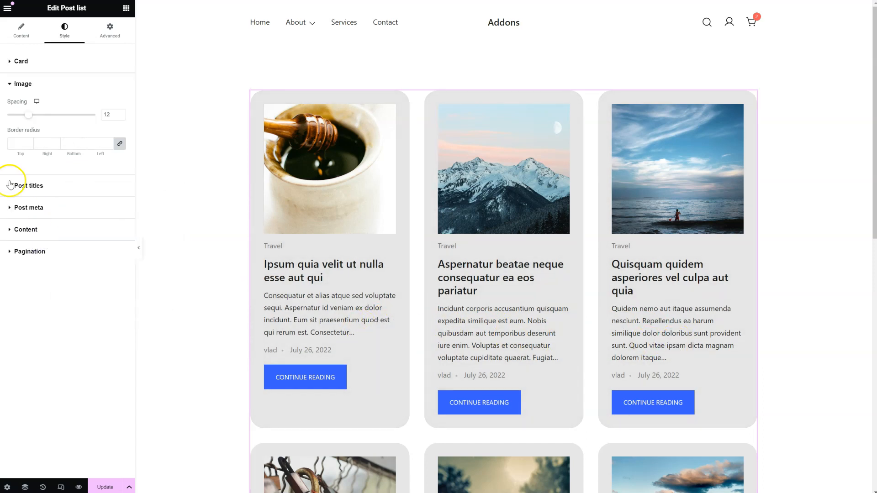
pyautogui.moveTo(27, 116); pyautogui.dragTo(32, 121)
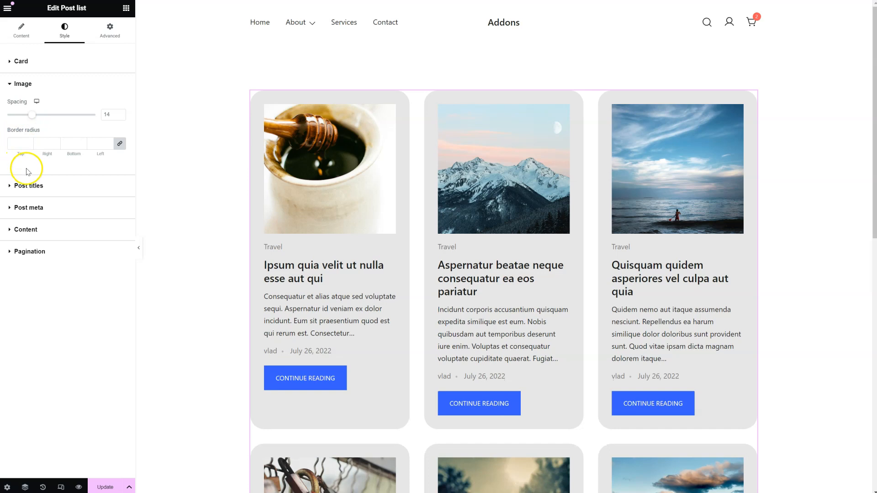
# In the post titles style settings, change the typography font family to Abril Fatface
pyautogui.click(45, 186)
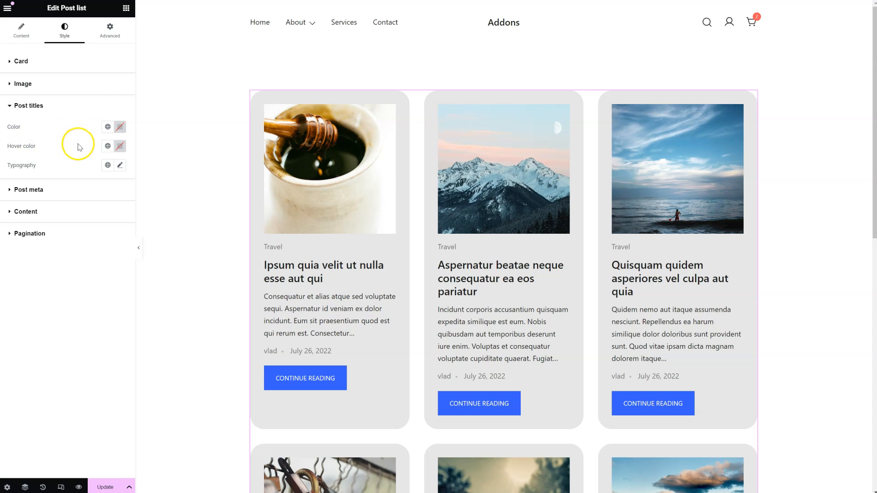
pyautogui.click(119, 165)
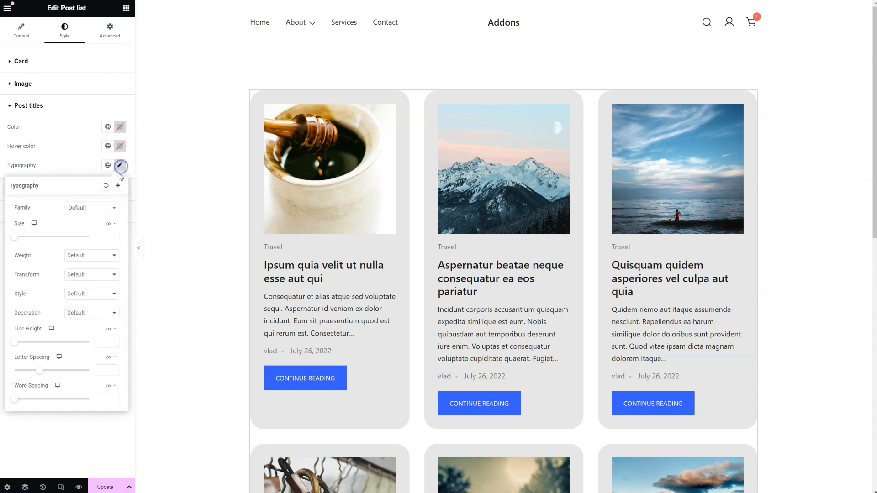
pyautogui.click(89, 208)
pyautogui.scroll(-3, 92, 265)
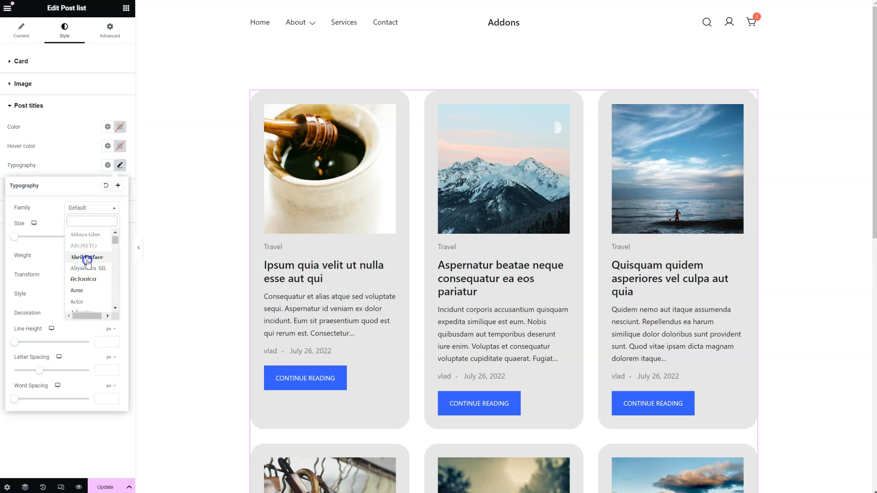
pyautogui.click(87, 258)
pyautogui.click(63, 171)
# Look at the post meta style options and set the text color in the content style settings to a dark reddish brown
pyautogui.click(52, 192)
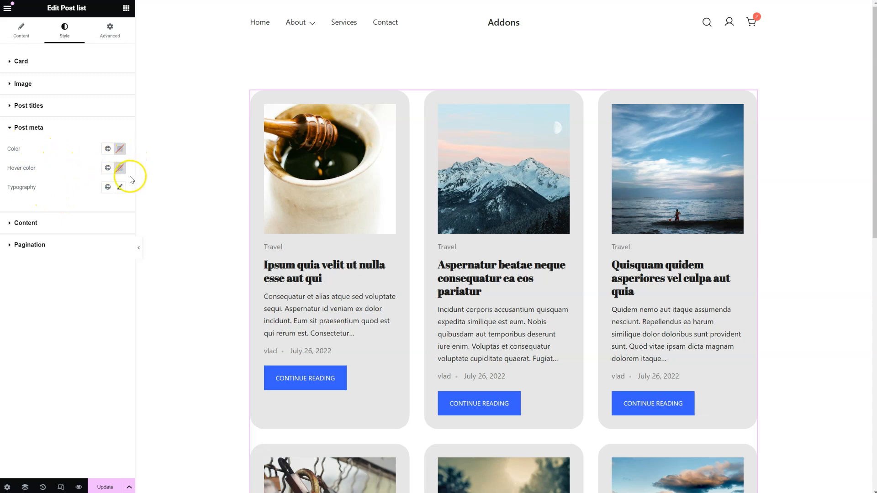
pyautogui.click(93, 222)
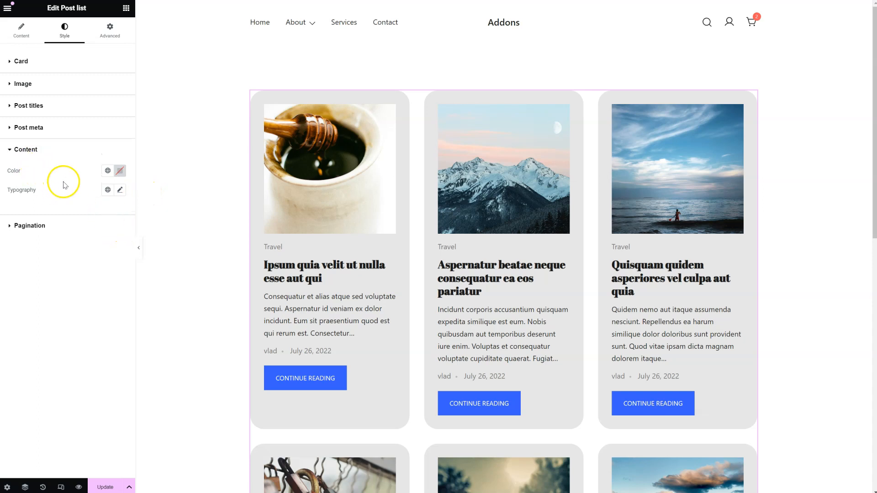
pyautogui.click(120, 170)
pyautogui.click(117, 243)
pyautogui.click(54, 181)
# In the pagination style settings, set the color of the page links below the post cards to red
pyautogui.click(46, 224)
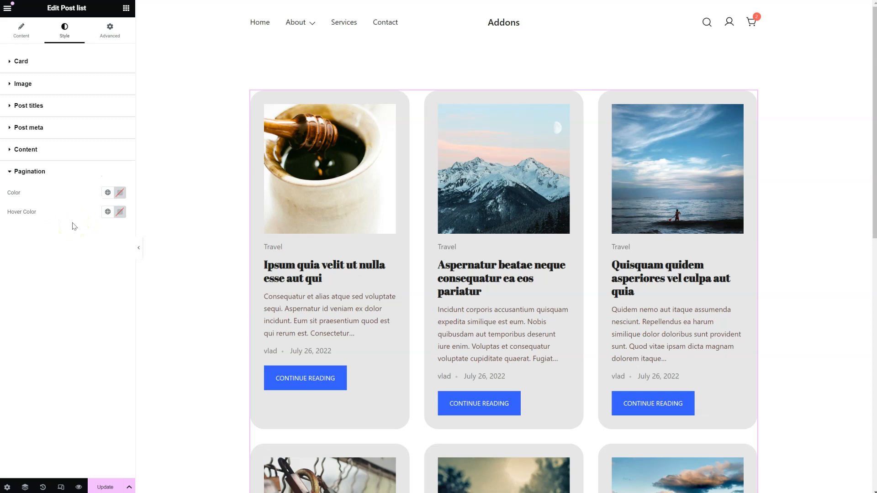
pyautogui.scroll(-8, 278, 295)
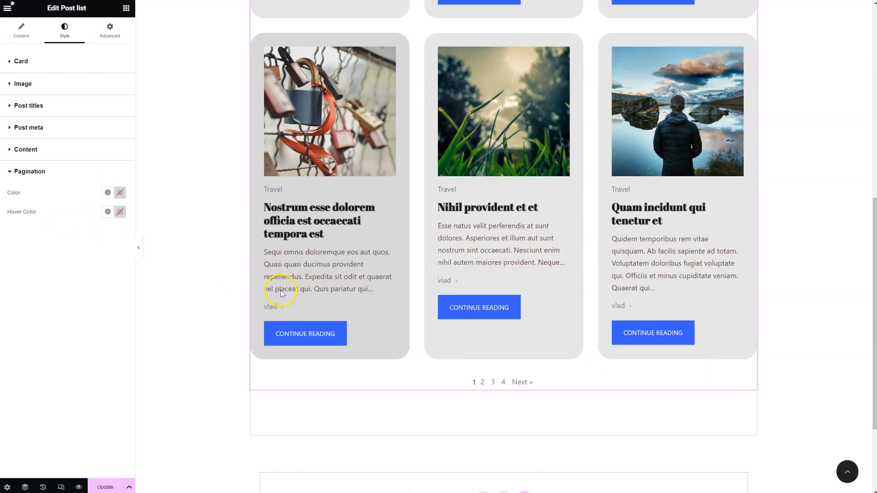
pyautogui.click(121, 192)
pyautogui.click(151, 246)
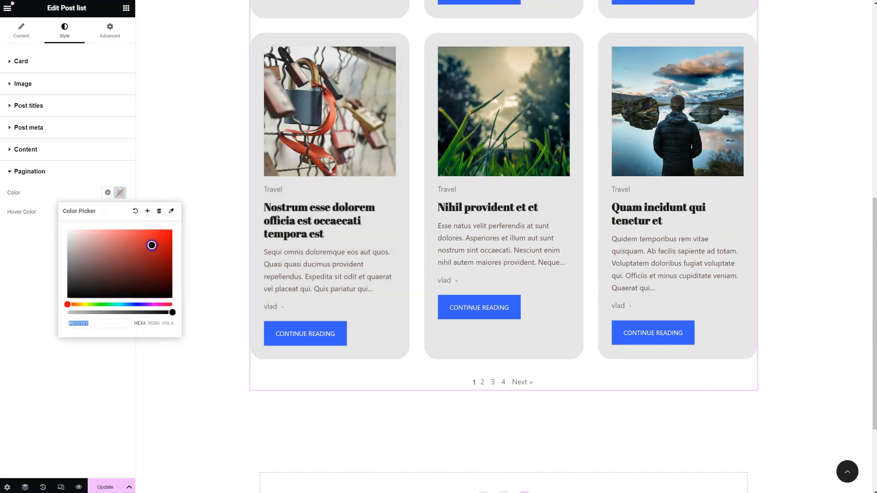
pyautogui.click(73, 192)
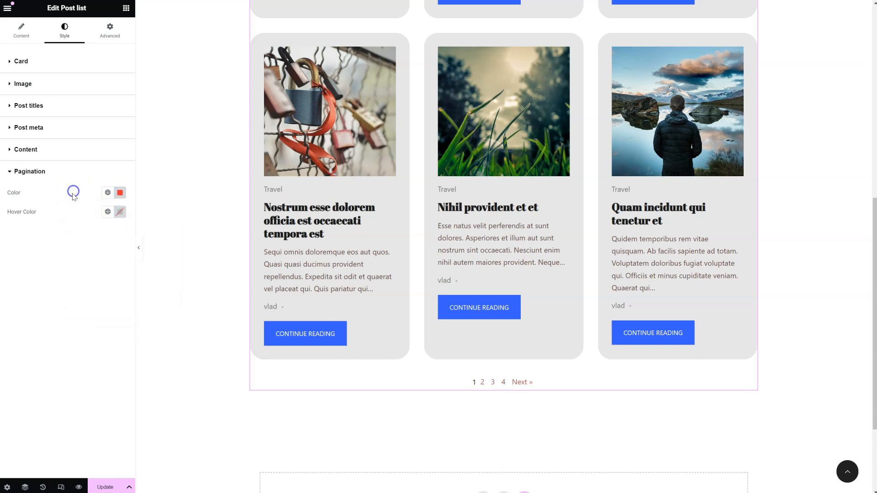